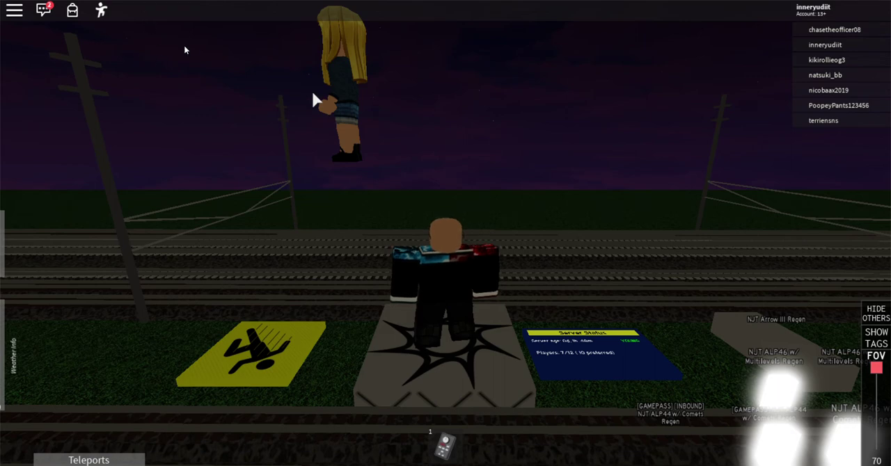
Walk the avatar off the spawn pad along the tracks, turning the view toward the lit trains
{"action": "left_click_drag", "start_coordinate": [532, 395], "coordinate": [533, 396]}
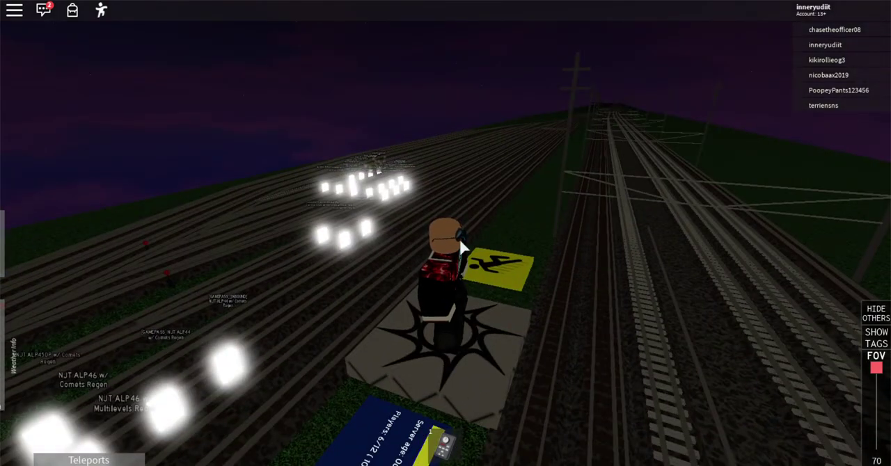
{"action": "key", "text": "w"}
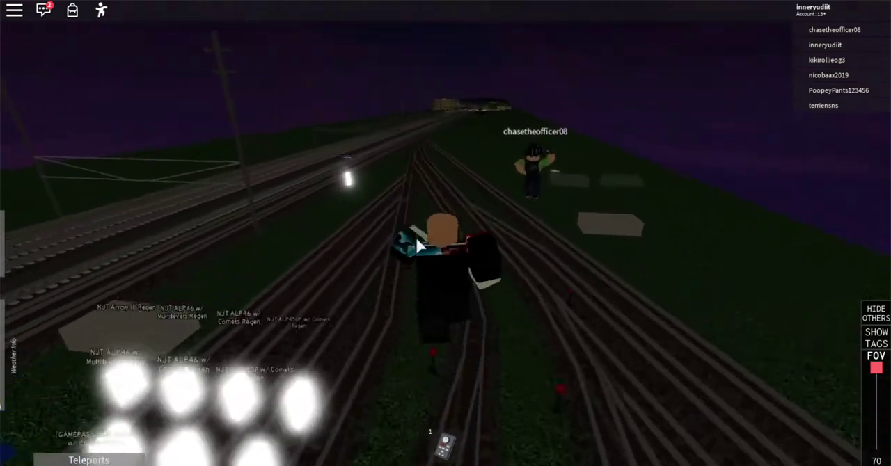
{"action": "key", "text": "Left"}
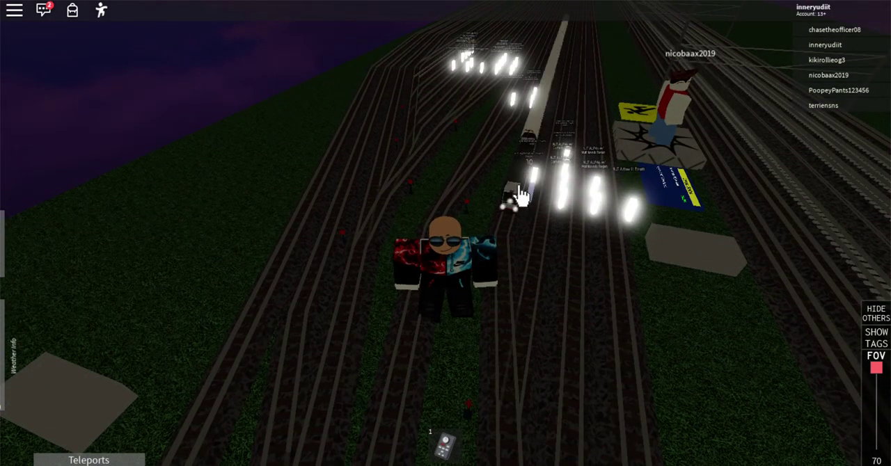
{"action": "key", "text": "Page_Up"}
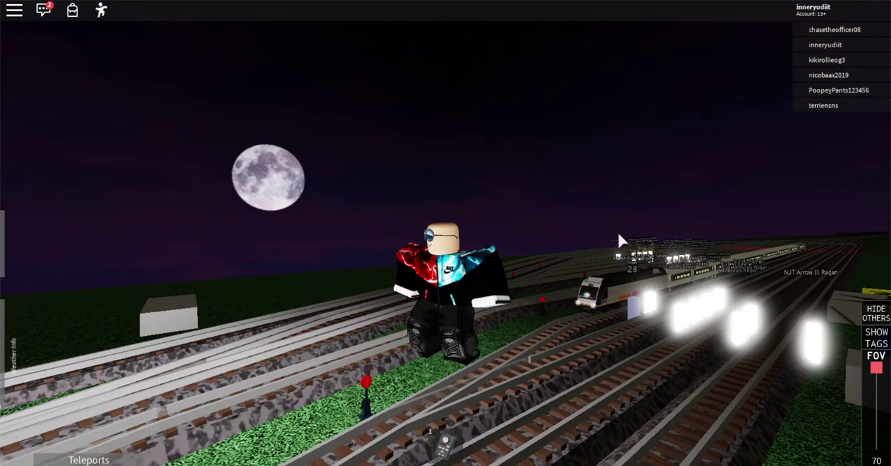
Show the teleport list, equip the train controller and raise its throttle to about 50
{"action": "left_click", "coordinate": [646, 310]}
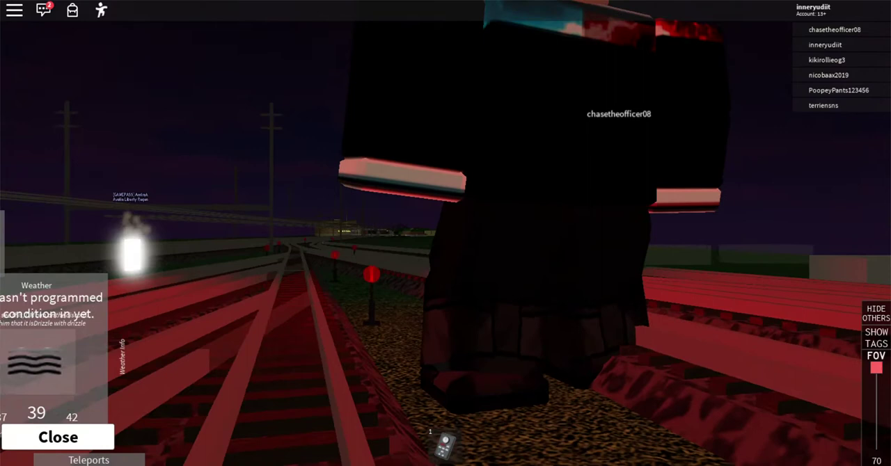
{"action": "left_click", "coordinate": [88, 461]}
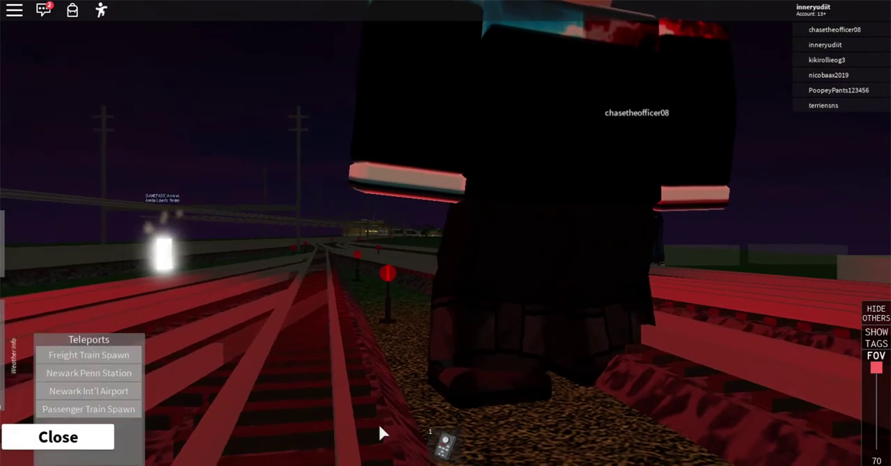
{"action": "left_click", "coordinate": [440, 449]}
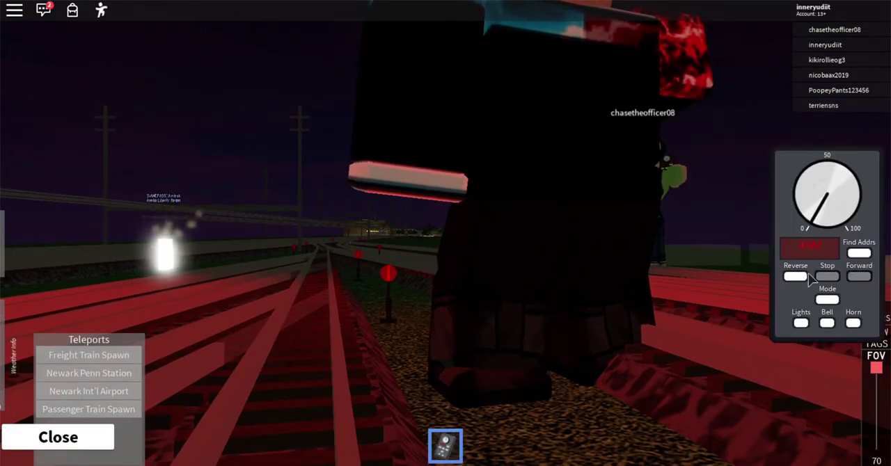
{"action": "mouse_move", "coordinate": [816, 222]}
{"action": "left_mouse_down"}
{"action": "mouse_move", "coordinate": [856, 170]}
{"action": "mouse_move", "coordinate": [873, 175]}
{"action": "left_mouse_up"}
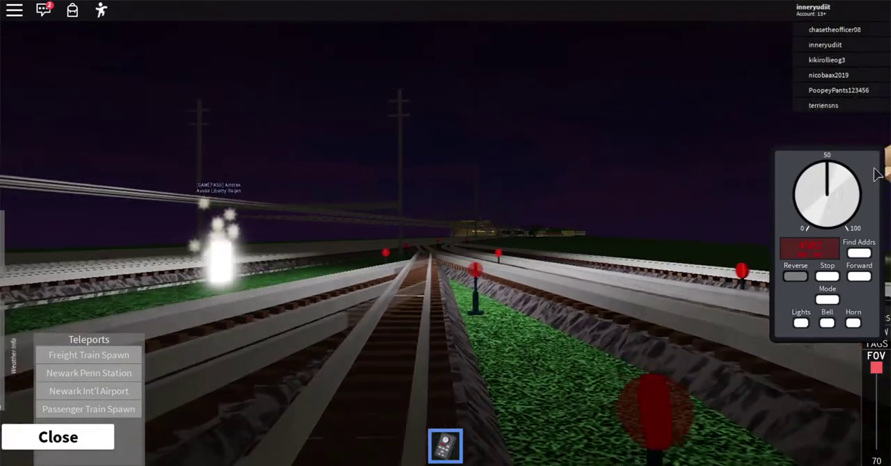
Hide the teleport destinations and walk down the tracks past Linden station
{"action": "left_click", "coordinate": [70, 438]}
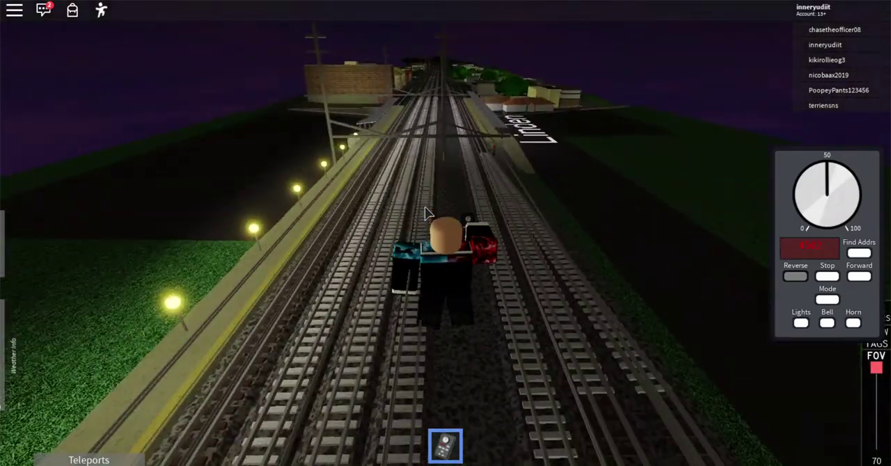
{"action": "key", "text": "w"}
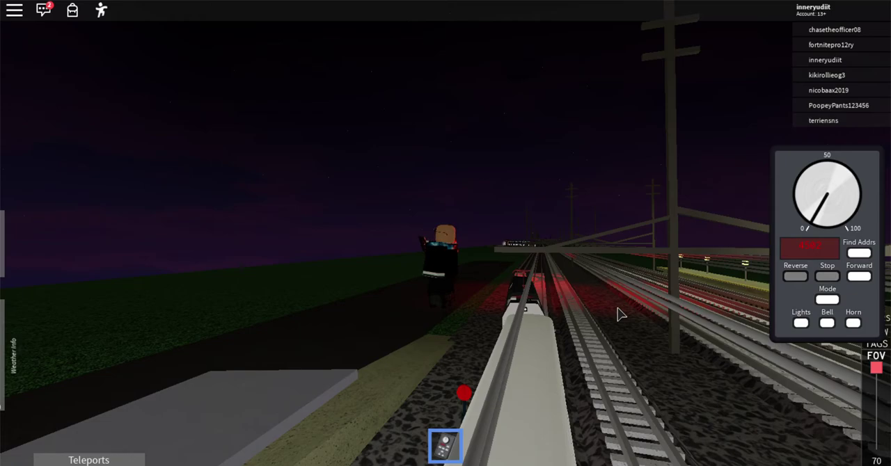
Orbit the camera around the avatar to look back along the tracks
{"action": "key", "text": "Left"}
{"action": "key", "text": "Left"}
{"action": "key", "text": "Left"}
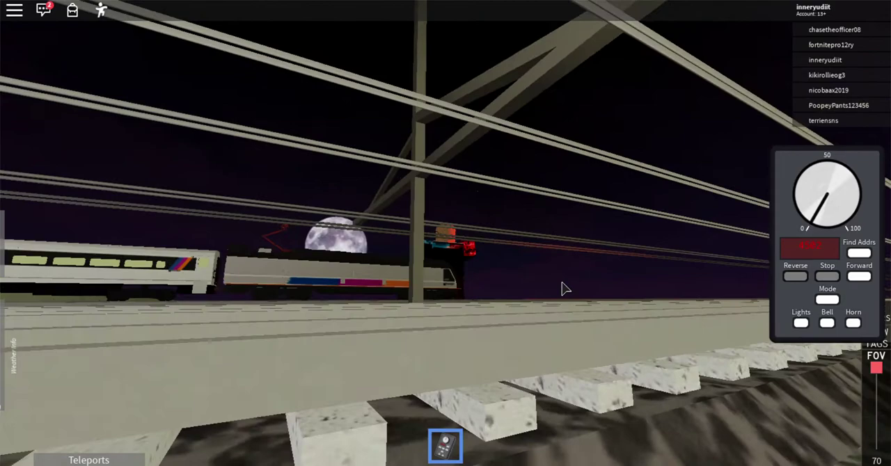
{"action": "scroll", "coordinate": [564, 288], "scroll_direction": "up", "scroll_amount": 5}
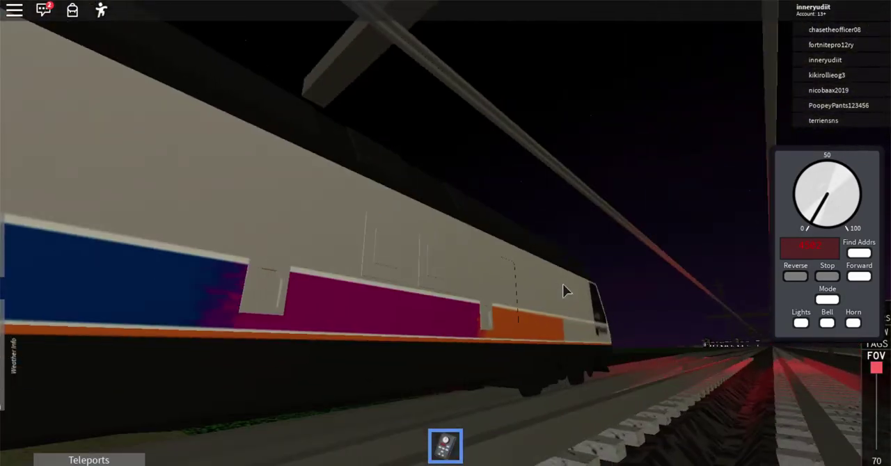
{"action": "key", "text": "Left"}
{"action": "key", "text": "Left"}
{"action": "key", "text": "Left"}
{"action": "key", "text": "Left"}
{"action": "key", "text": "Left"}
{"action": "key", "text": "Left"}
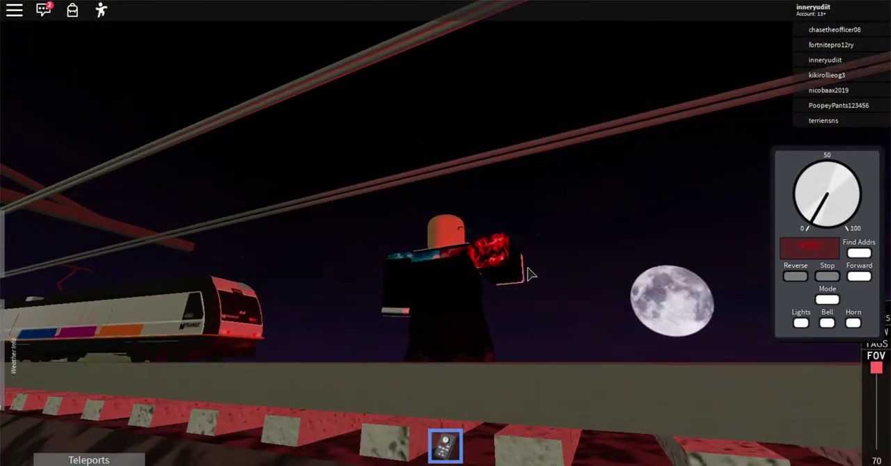
{"action": "key", "text": "Left"}
{"action": "key", "text": "Left"}
{"action": "key", "text": "Left"}
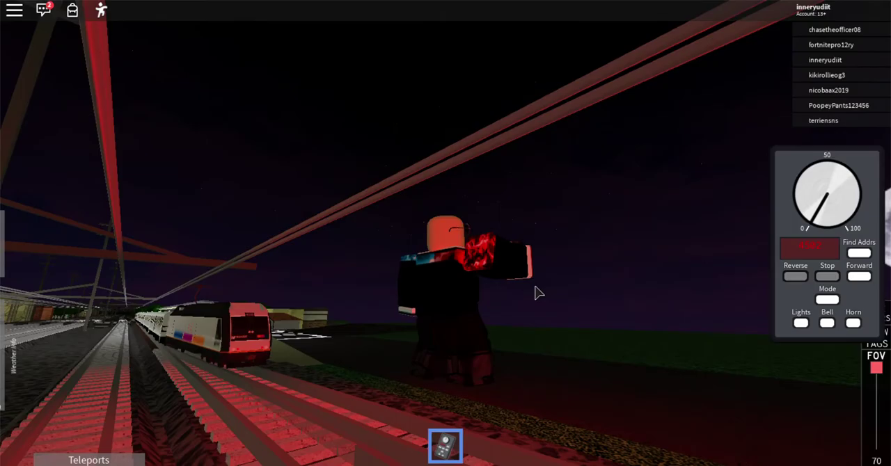
{"action": "key", "text": "Left"}
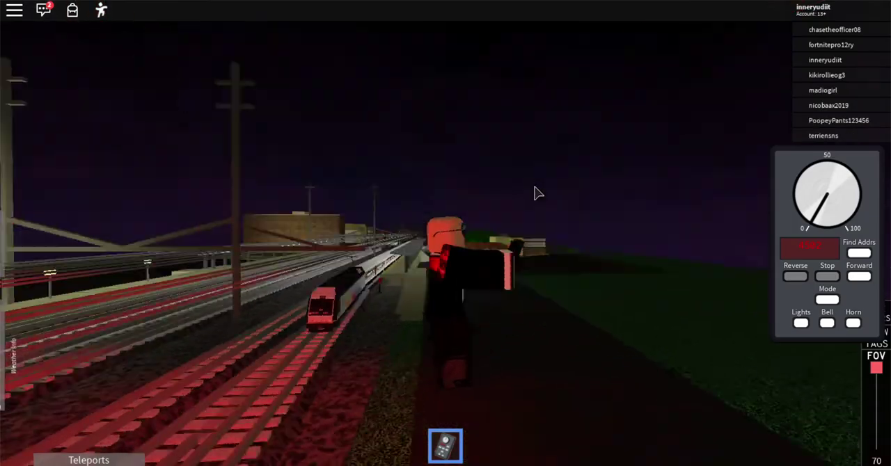
{"action": "key", "text": "Left"}
{"action": "key", "text": "Left"}
{"action": "key", "text": "Left"}
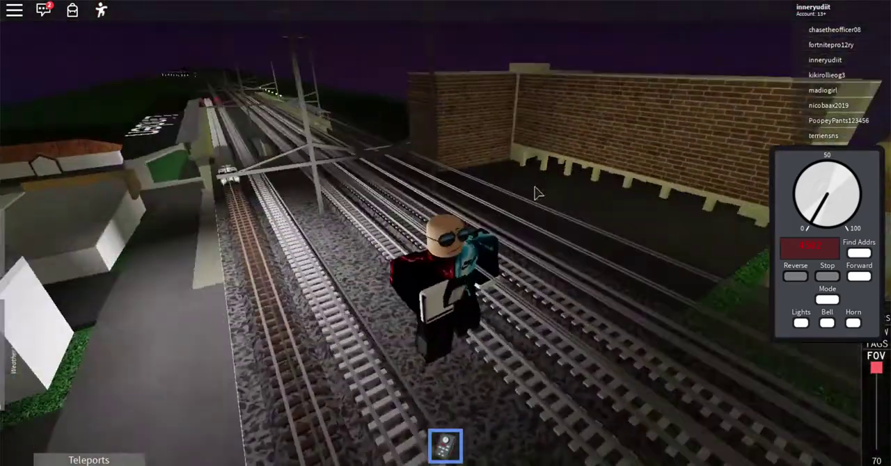
{"action": "key", "text": "Left"}
{"action": "key", "text": "Left"}
{"action": "key", "text": "Left"}
{"action": "key", "text": "Right"}
{"action": "key", "text": "Right"}
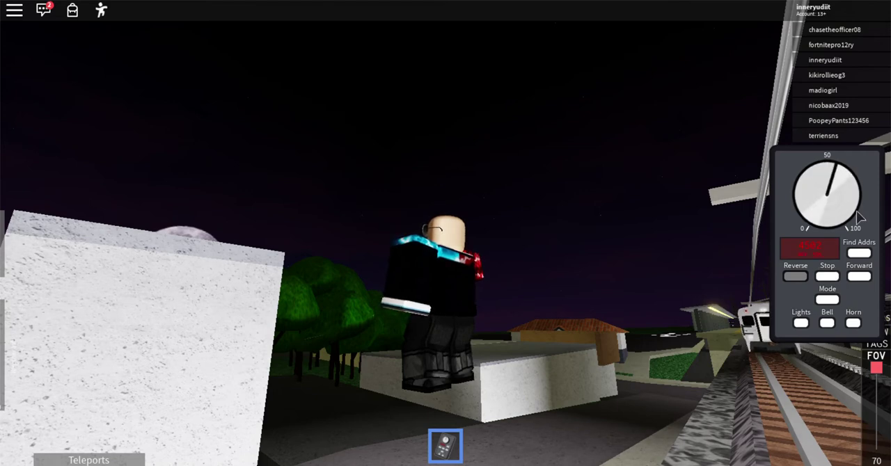
Ring the train's bell and walk off the platform along the tracks
{"action": "left_click", "coordinate": [827, 323]}
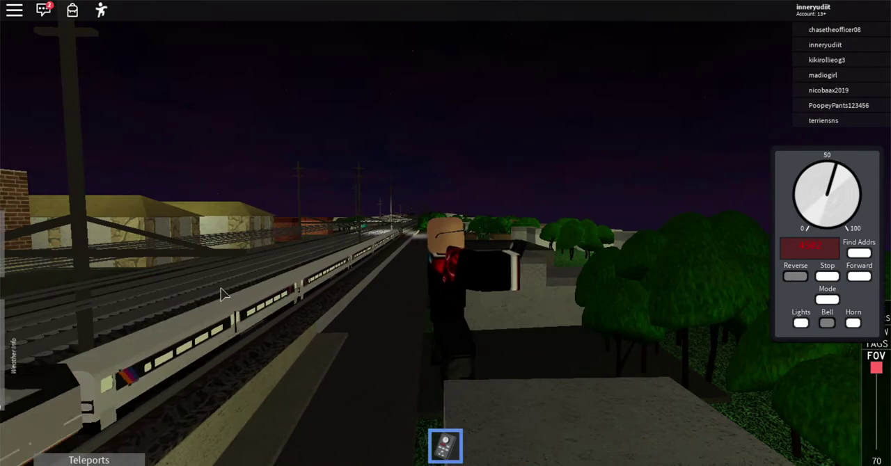
{"action": "key", "text": "w"}
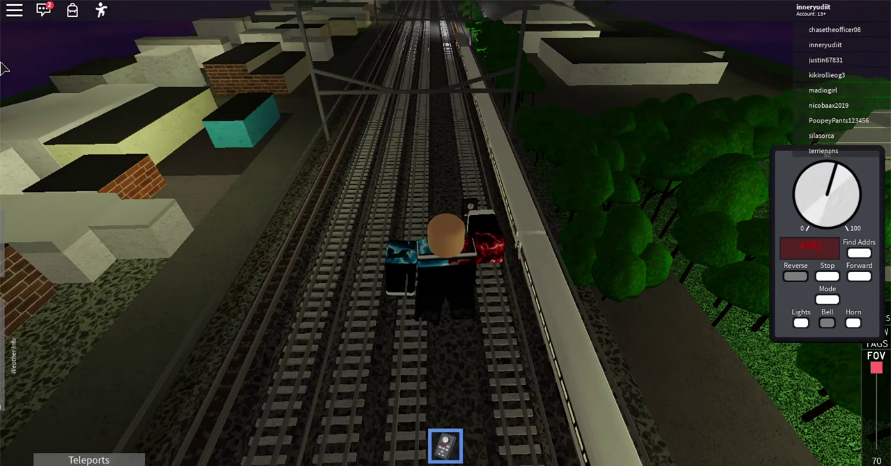
{"action": "key", "text": "Page_Up"}
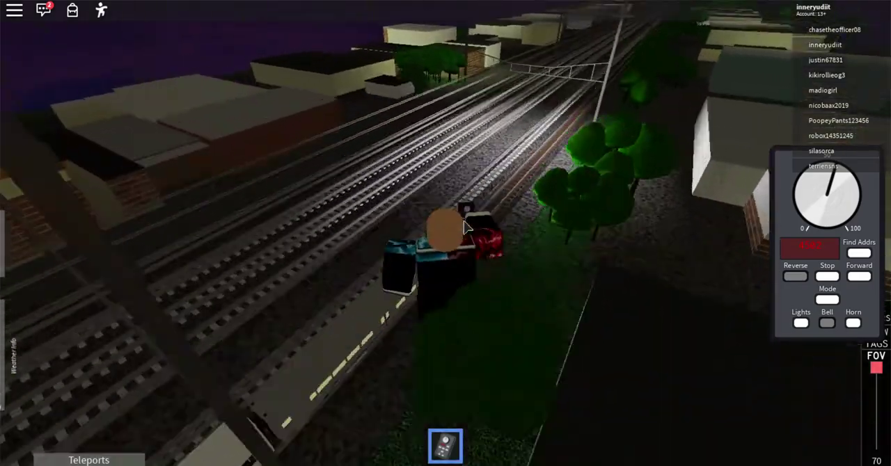
Walk off the tracks onto the path beside the buildings and across a roof
{"action": "key", "text": "w"}
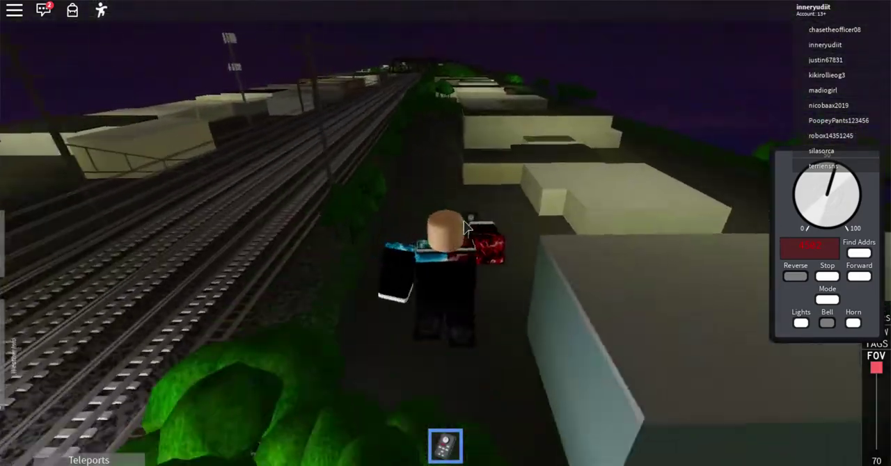
{"action": "key", "text": "Left"}
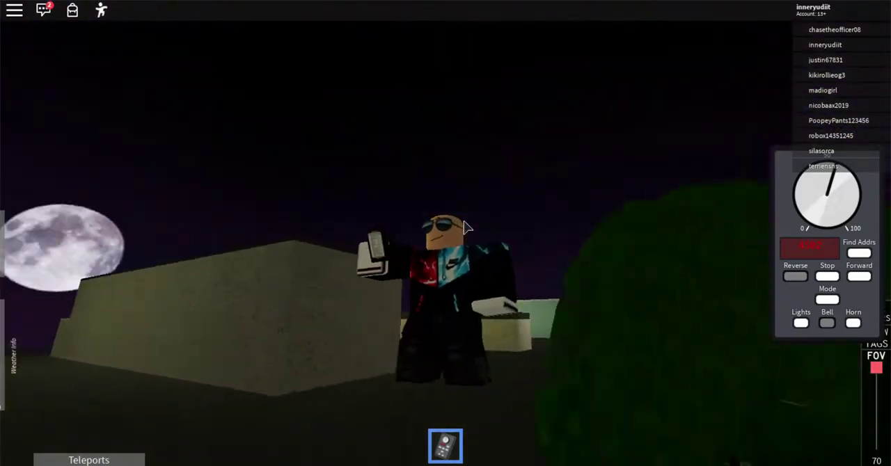
{"action": "key", "text": "s"}
{"action": "scroll", "coordinate": [465, 223], "scroll_direction": "down", "scroll_amount": 3}
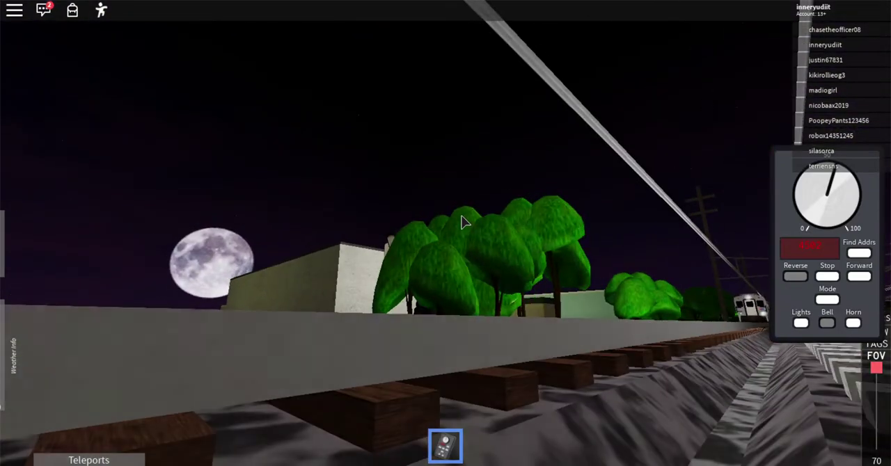
{"action": "scroll", "coordinate": [465, 222], "scroll_direction": "down", "scroll_amount": 3}
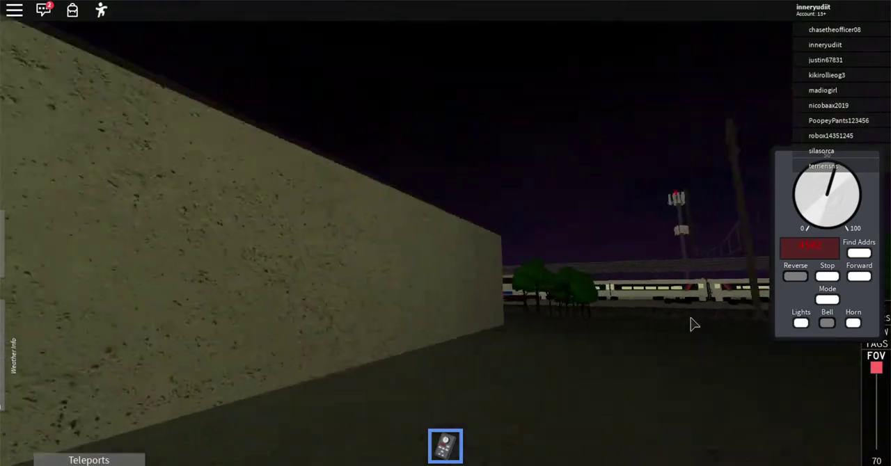
{"action": "key", "text": "Right"}
{"action": "key", "text": "Right"}
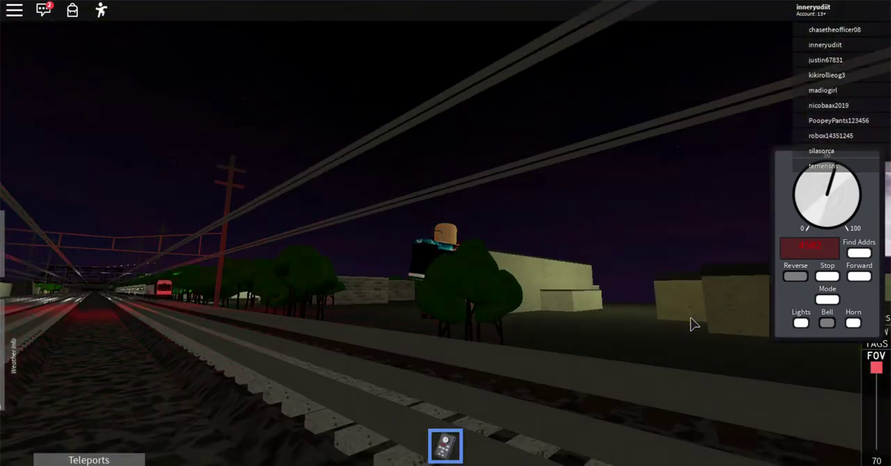
{"action": "key", "text": "w"}
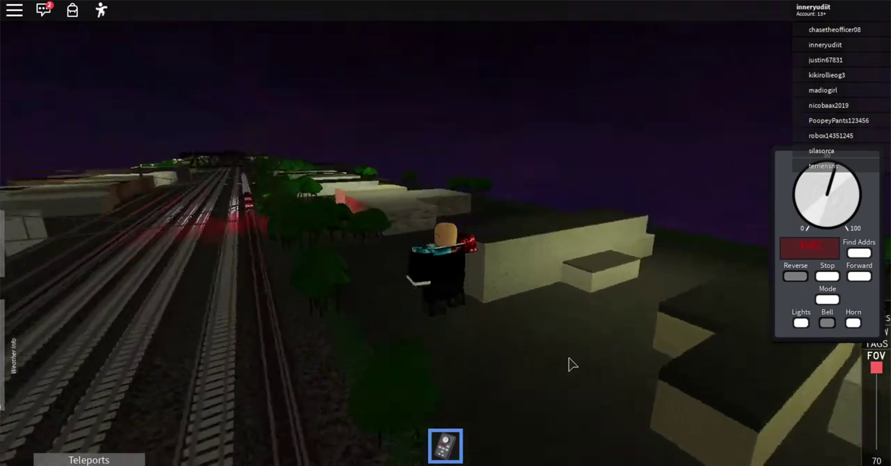
Climb onto the brick building's roof and watch the approaching train
{"action": "key", "text": "a"}
{"action": "key", "text": "Left"}
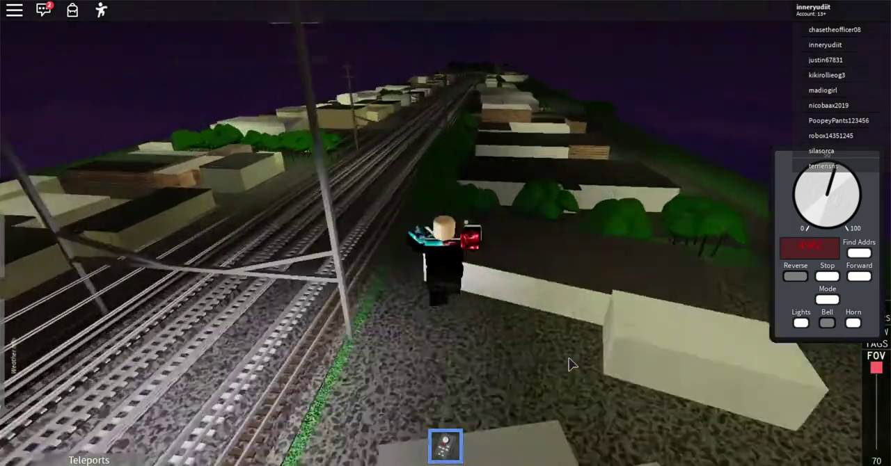
{"action": "key", "text": "Left"}
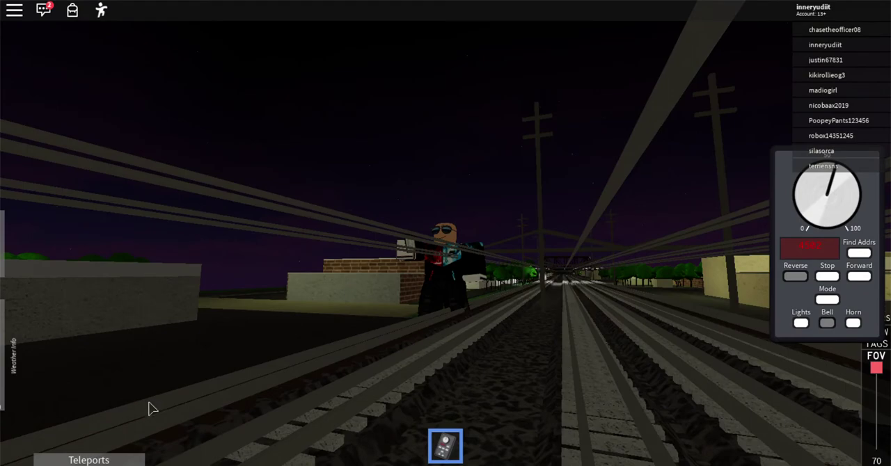
{"action": "key", "text": "a"}
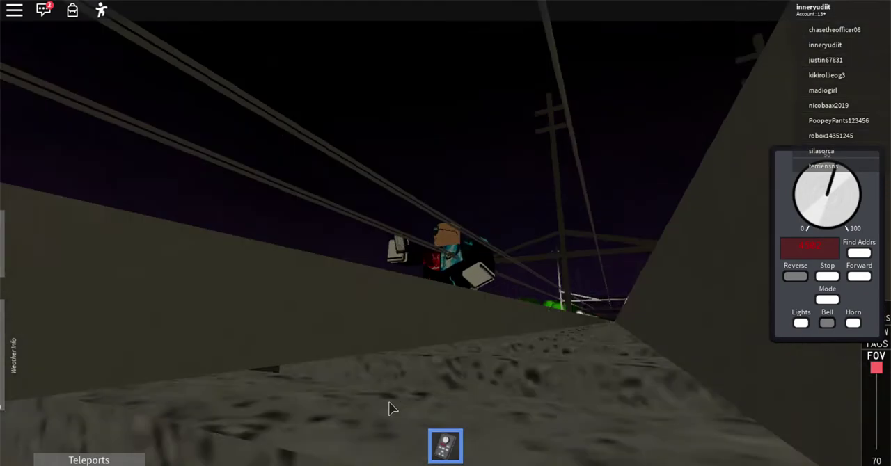
{"action": "key", "text": "Right"}
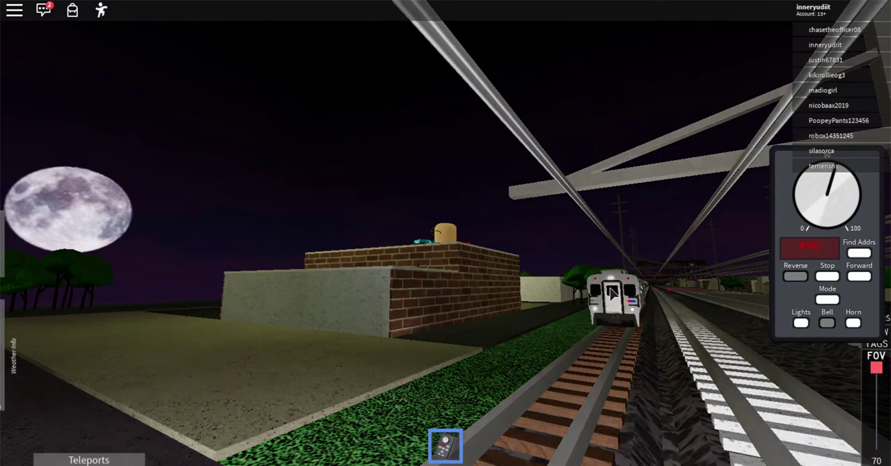
{"action": "key", "text": "Left"}
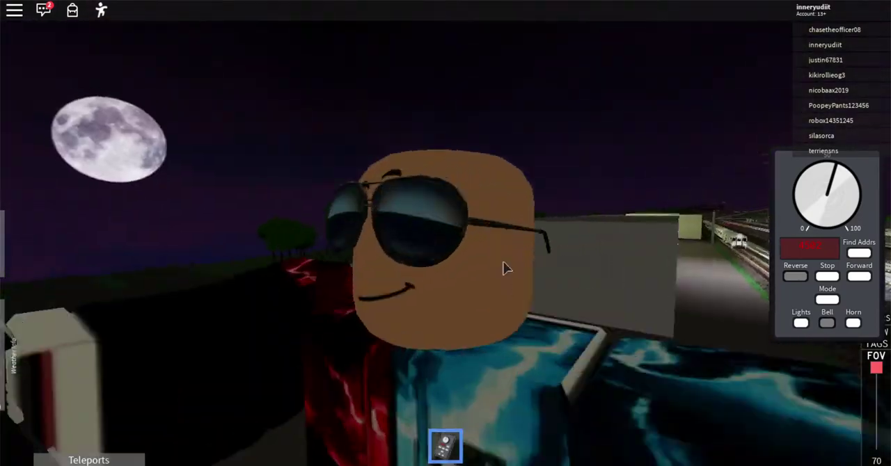
{"action": "scroll", "coordinate": [512, 259], "scroll_direction": "down", "scroll_amount": 5}
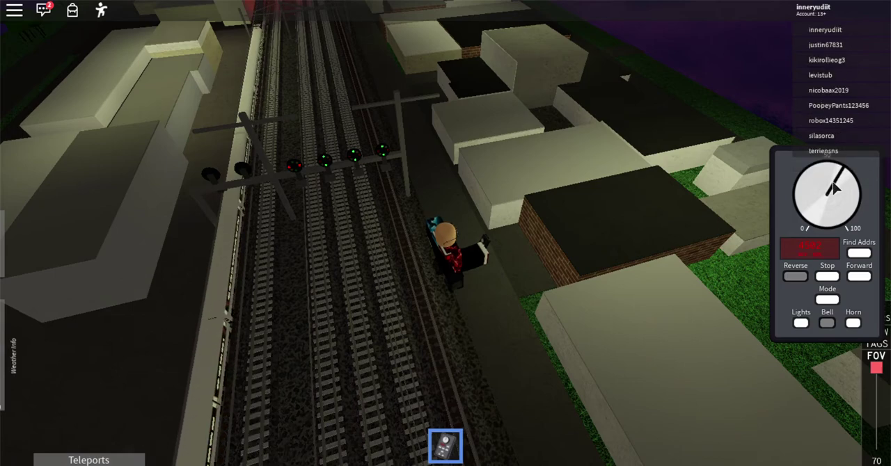
Walk off the signal gantry and along the tracks to the lit station platforms
{"action": "key", "text": "Left"}
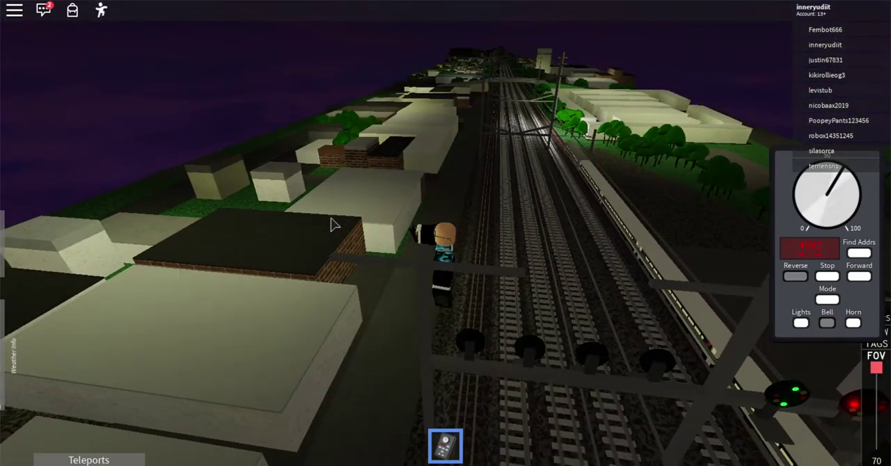
{"action": "key", "text": "w"}
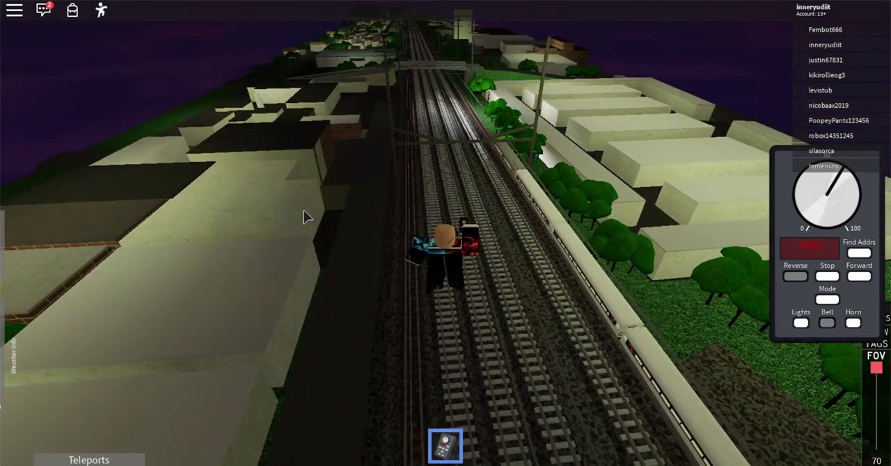
{"action": "key", "text": "w"}
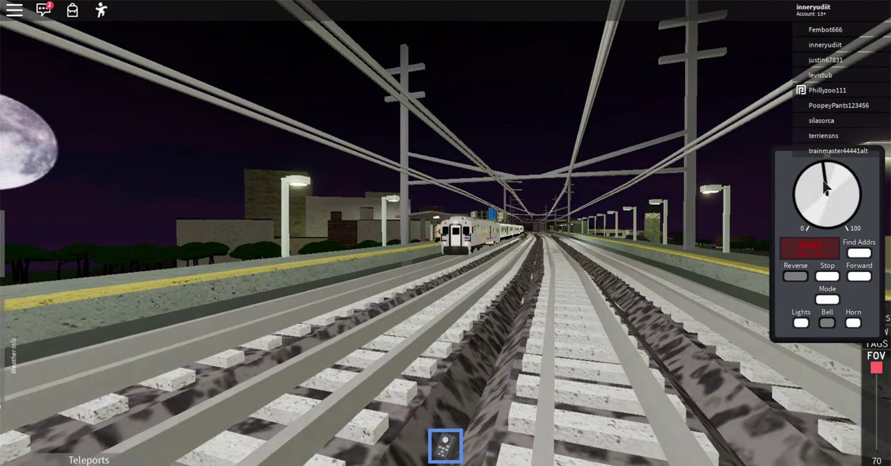
Raise the train's throttle to about a third and walk off the platform across the grass
{"action": "left_click_drag", "start_coordinate": [824, 185], "coordinate": [844, 232]}
{"action": "scroll", "coordinate": [630, 216], "scroll_direction": "down", "scroll_amount": 5}
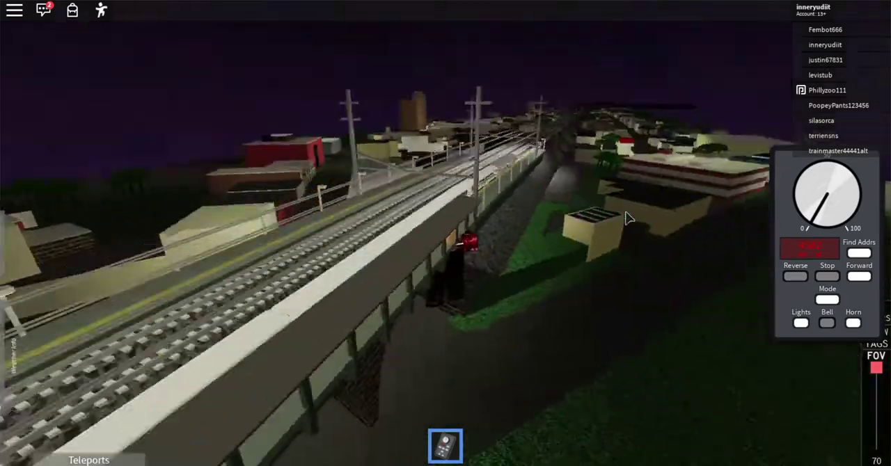
{"action": "scroll", "coordinate": [630, 218], "scroll_direction": "up", "scroll_amount": 5}
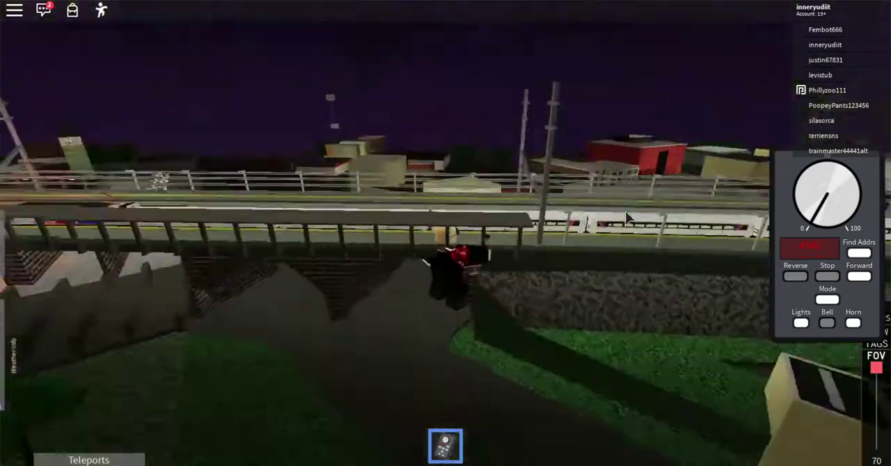
{"action": "scroll", "coordinate": [630, 218], "scroll_direction": "down", "scroll_amount": 5}
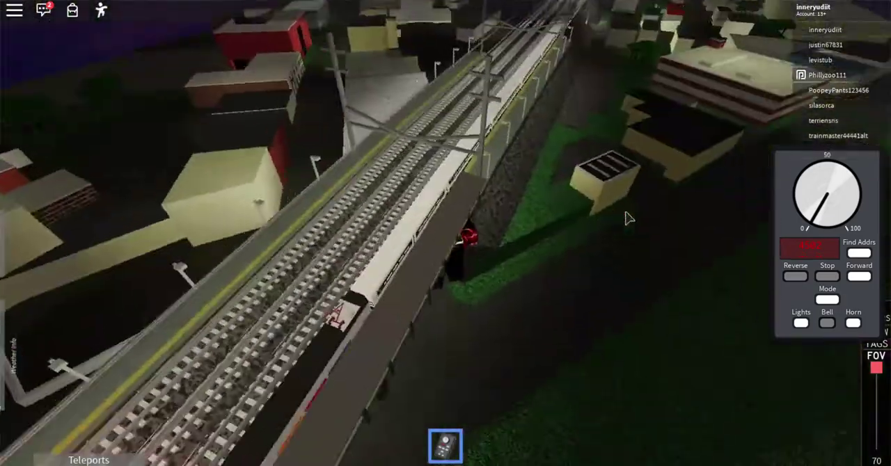
{"action": "scroll", "coordinate": [630, 218], "scroll_direction": "up", "scroll_amount": 5}
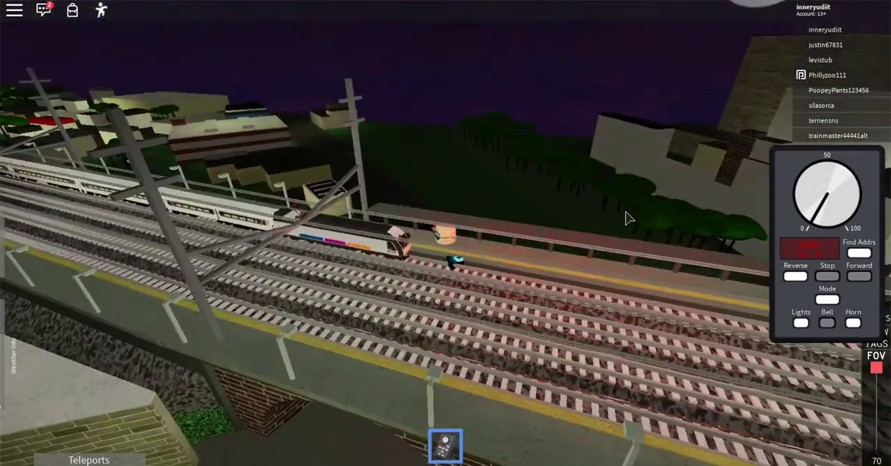
{"action": "scroll", "coordinate": [625, 218], "scroll_direction": "up", "scroll_amount": 3}
{"action": "scroll", "coordinate": [625, 218], "scroll_direction": "down", "scroll_amount": 3}
{"action": "key", "text": "w"}
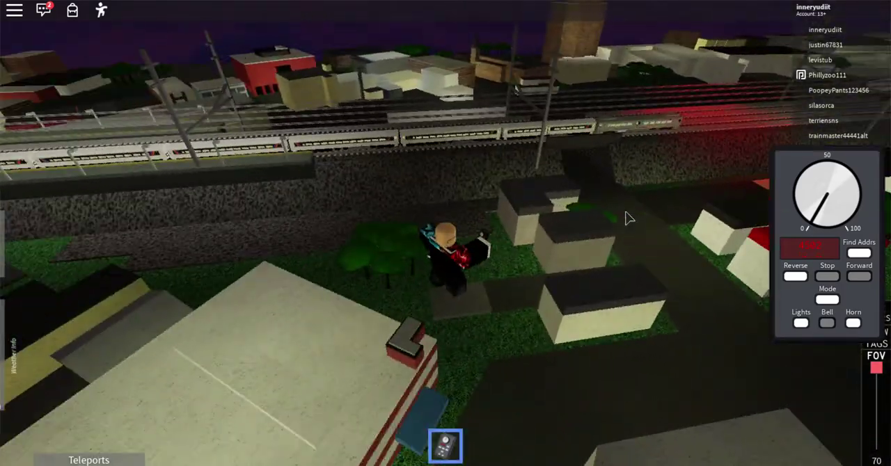
{"action": "key", "text": "Left"}
{"action": "key", "text": "Left"}
{"action": "key", "text": "Left"}
Walk up onto the elevated tracks, set direction to Forward and turn the headlights off
{"action": "key", "text": "w"}
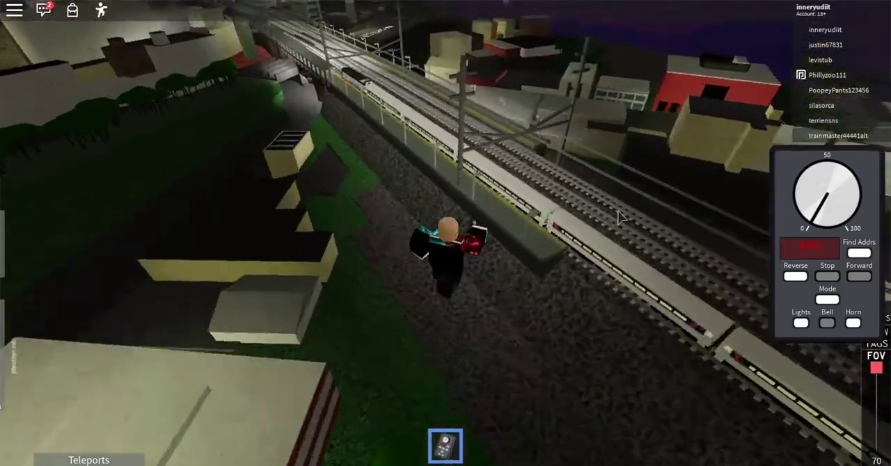
{"action": "key", "text": "Right"}
{"action": "key", "text": "Right"}
{"action": "key", "text": "Right"}
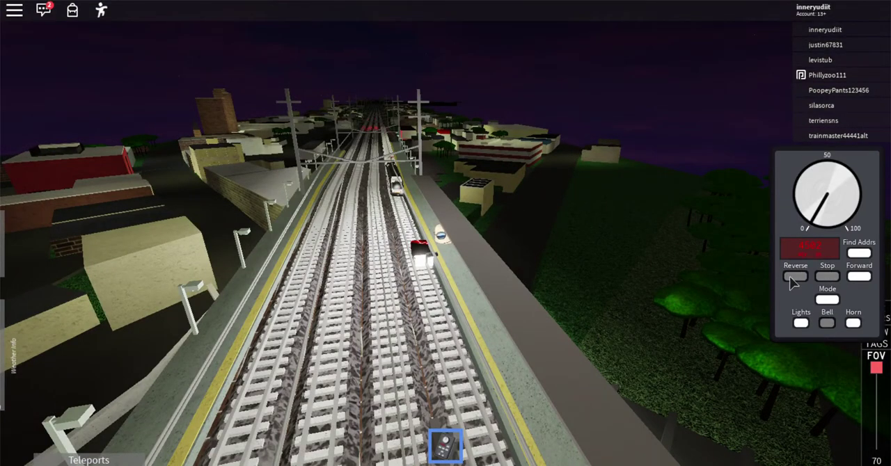
{"action": "left_click", "coordinate": [863, 276]}
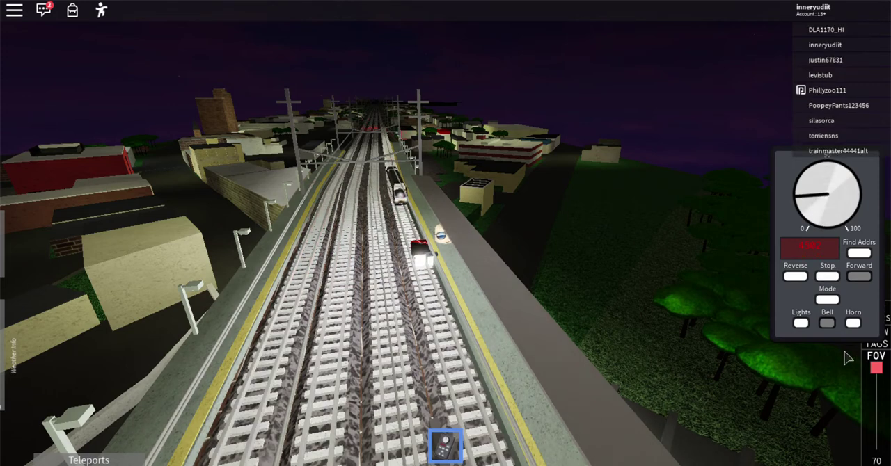
{"action": "left_click", "coordinate": [801, 323]}
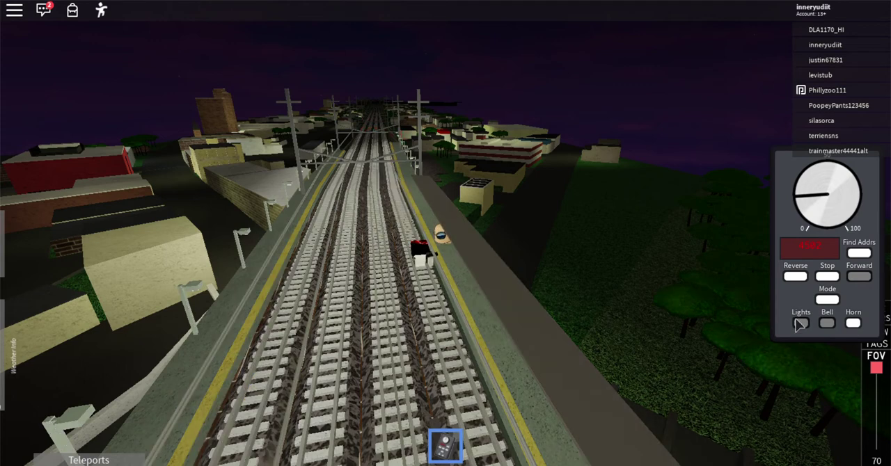